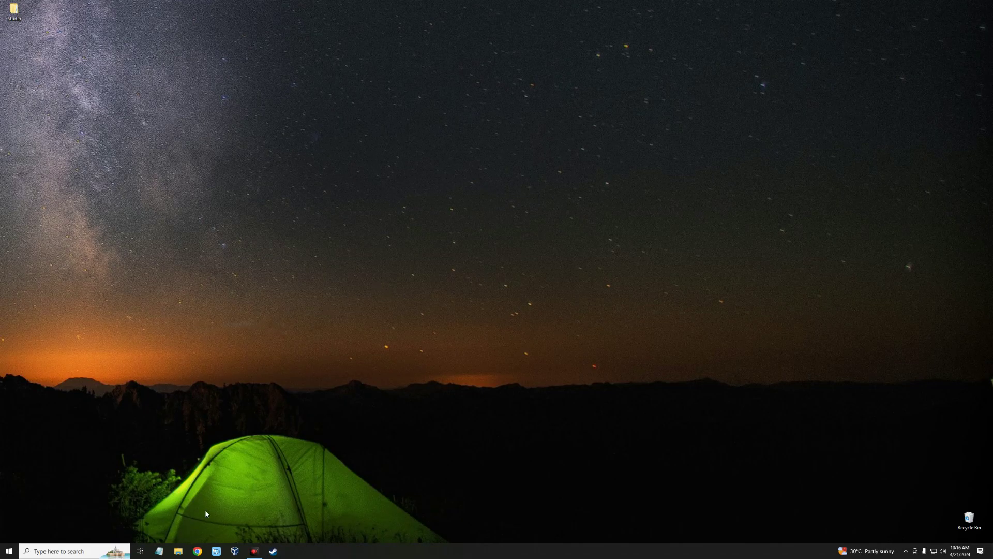
- Load kali.org in Chrome's second profile and go to the Get Kali platform page
{"action": "left_click", "coordinate": [197, 551]}
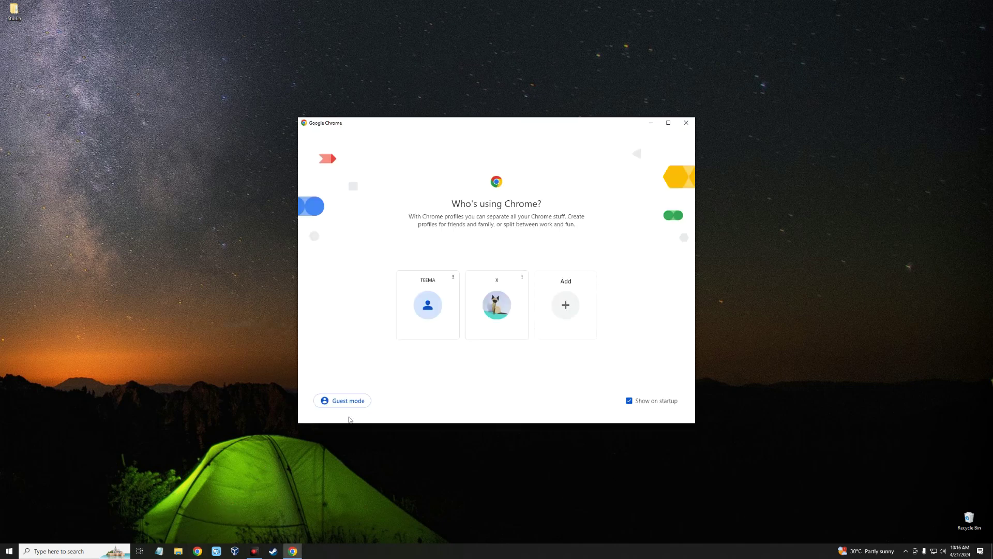
{"action": "left_click", "coordinate": [474, 315]}
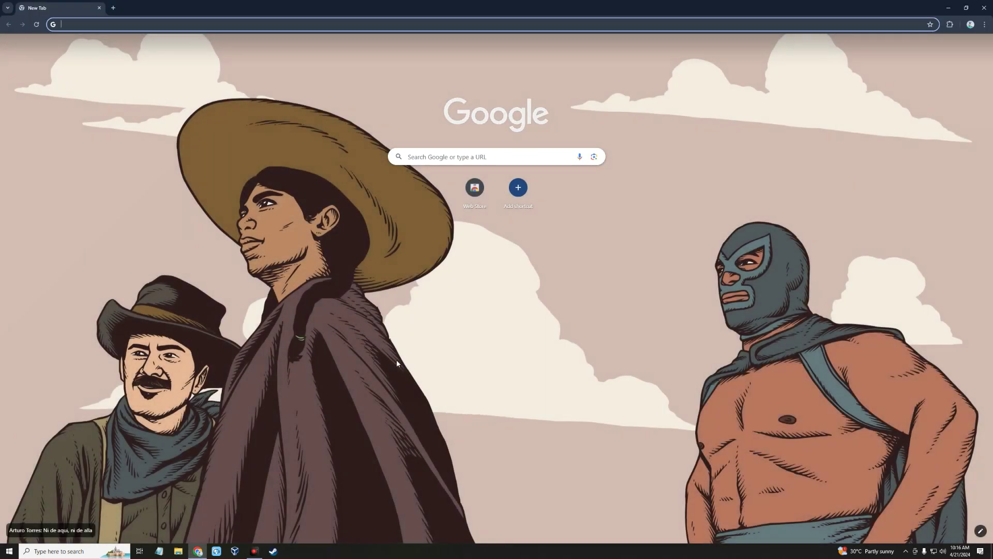
{"action": "type", "text": "kali.org"}
{"action": "key", "text": "Return"}
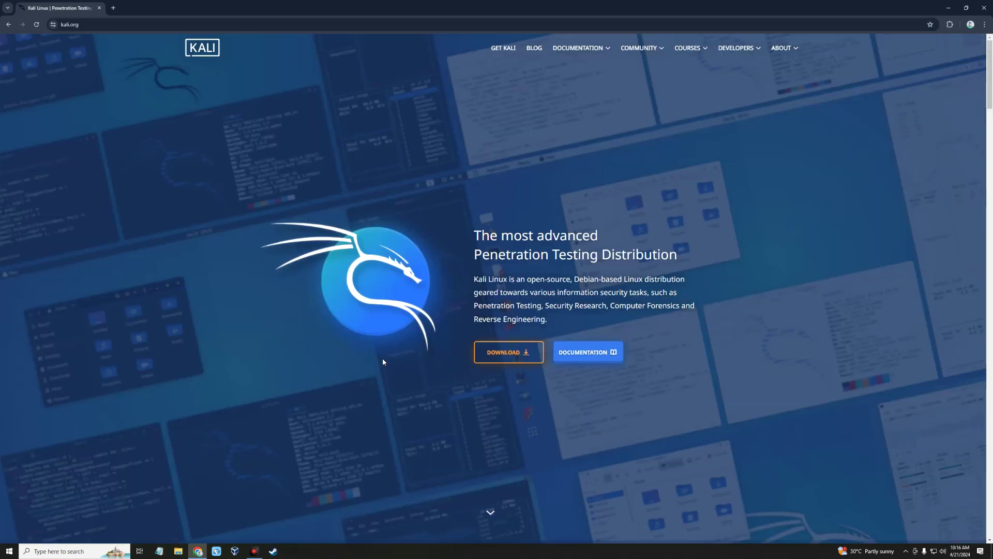
{"action": "left_click", "coordinate": [479, 356]}
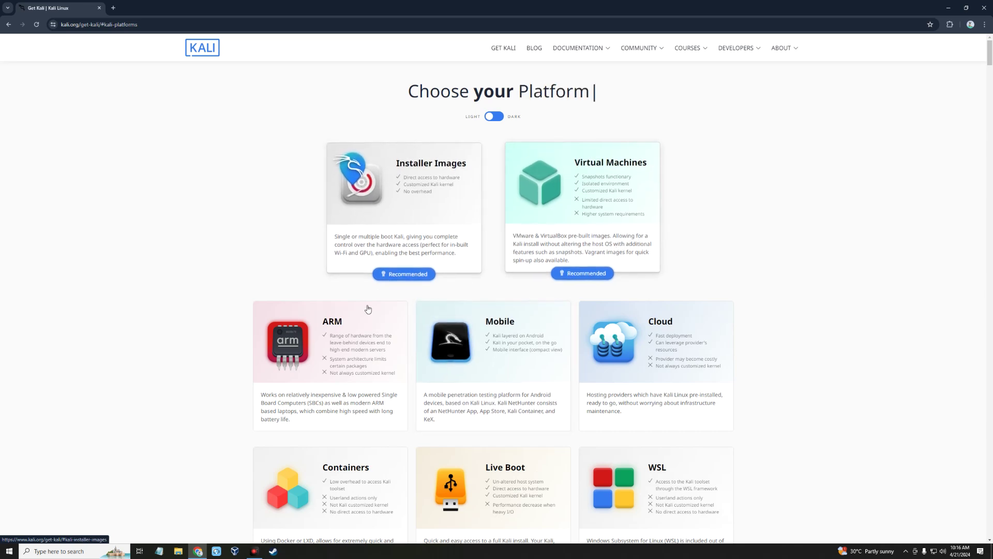
- Jump to the ARM images section and check the kali-linux-2024.1-raspberry-pi-armhf.img.xz download progress
{"action": "left_click", "coordinate": [341, 333]}
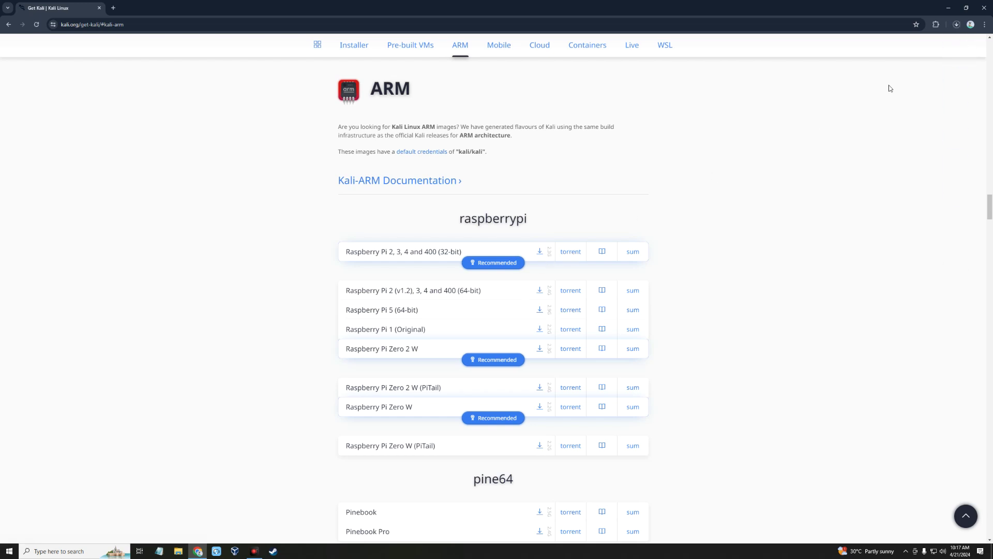
{"action": "left_click", "coordinate": [956, 27]}
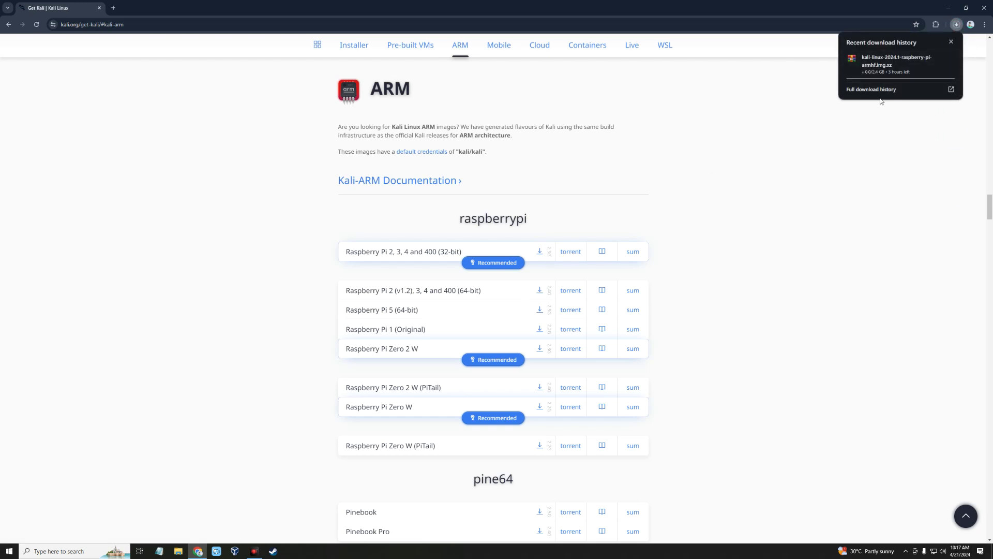
{"action": "left_click", "coordinate": [870, 123]}
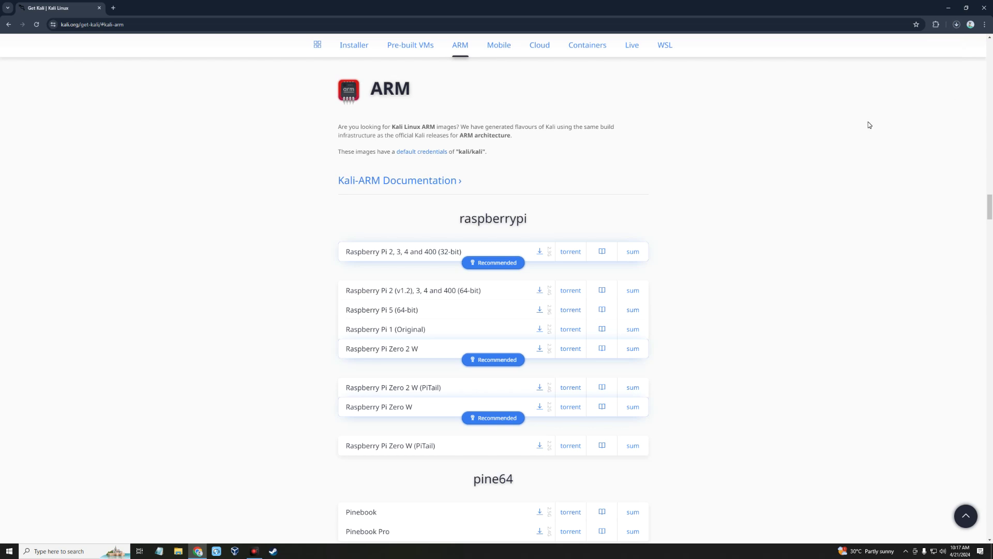
{"action": "key", "text": "ctrl+t"}
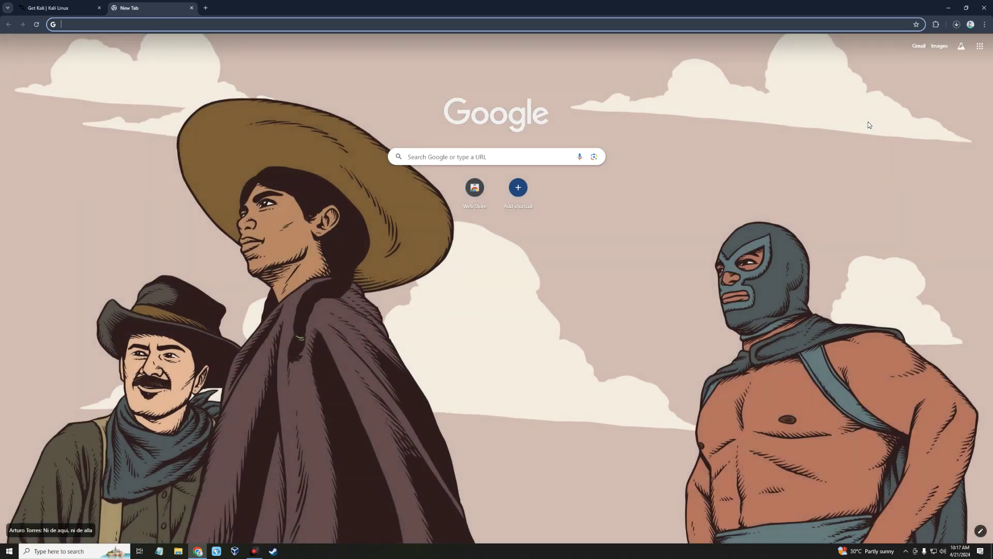
- Search for balena etcher and reach the Etcher download list on etcher.balena.io
{"action": "type", "text": "balena "}
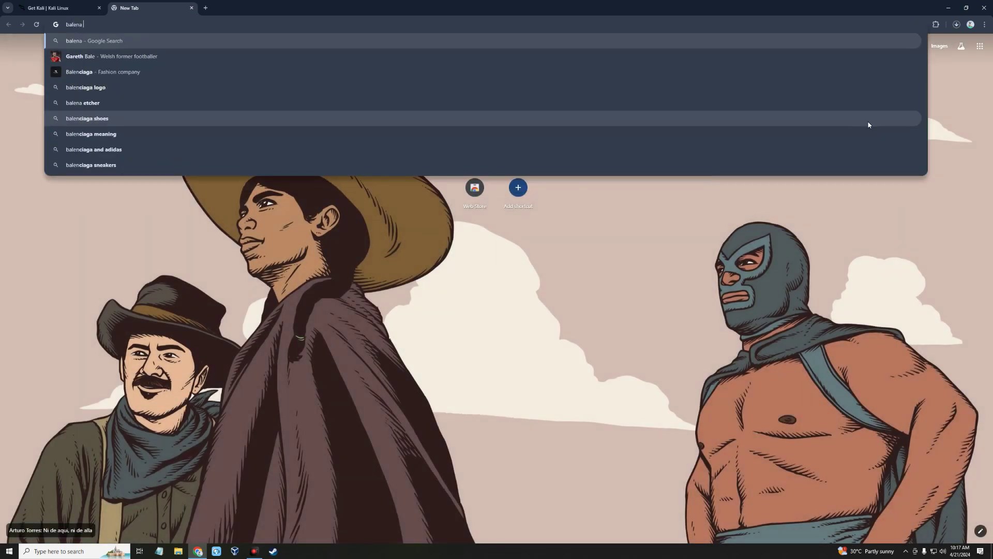
{"action": "type", "text": "etche"}
{"action": "key", "text": "Return"}
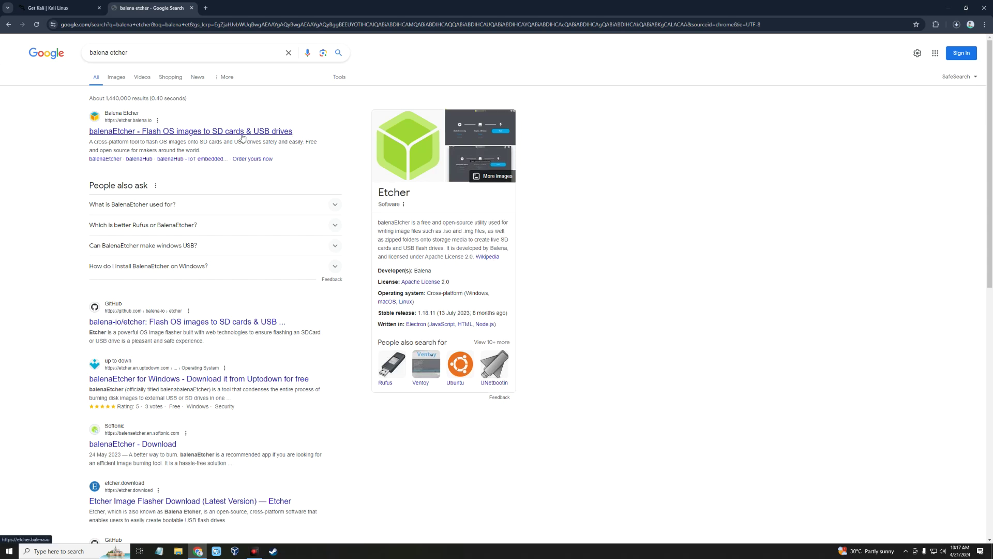
{"action": "left_click", "coordinate": [218, 132]}
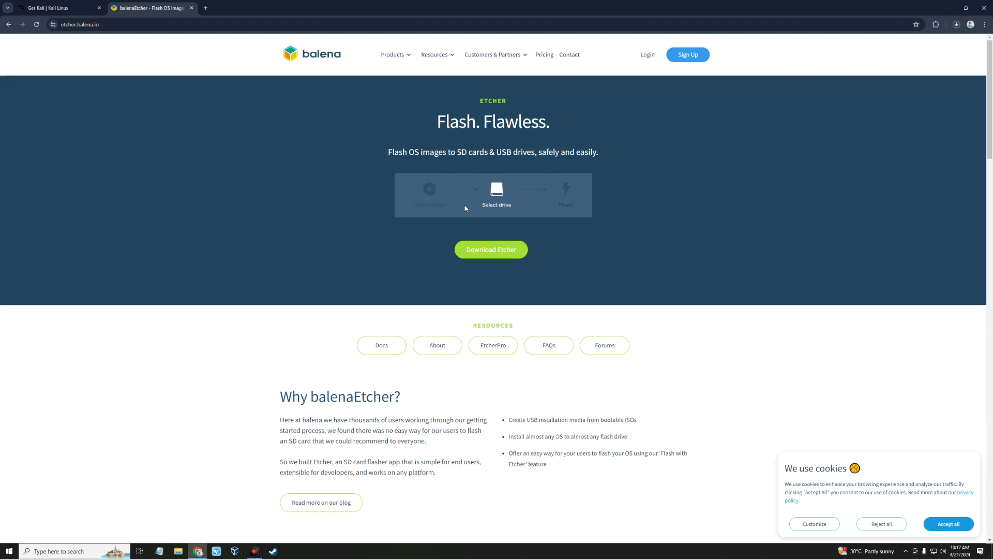
{"action": "left_click", "coordinate": [494, 251]}
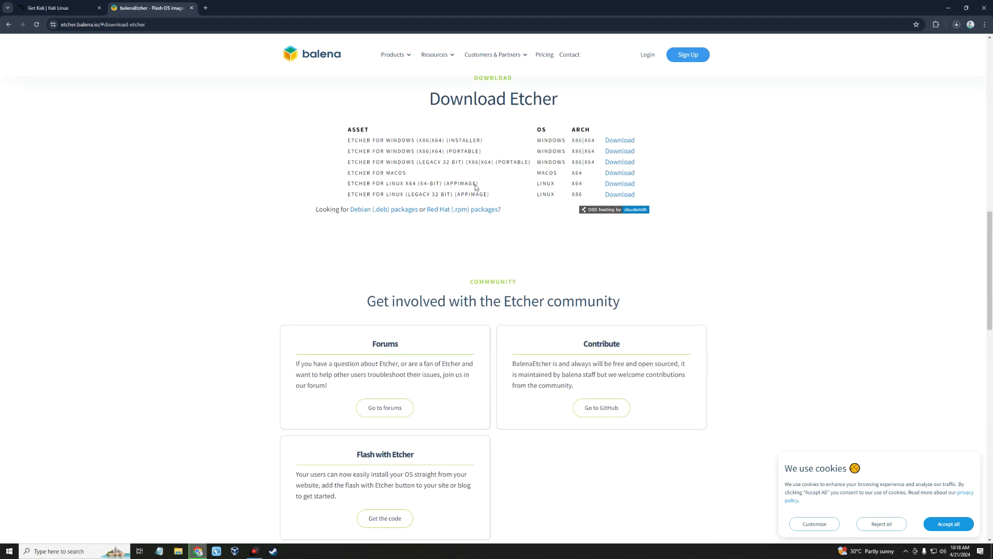
- Download the Windows Etcher installer, close the browser, and open the Downloads folder
{"action": "left_click_drag", "start_coordinate": [352, 141], "coordinate": [424, 141]}
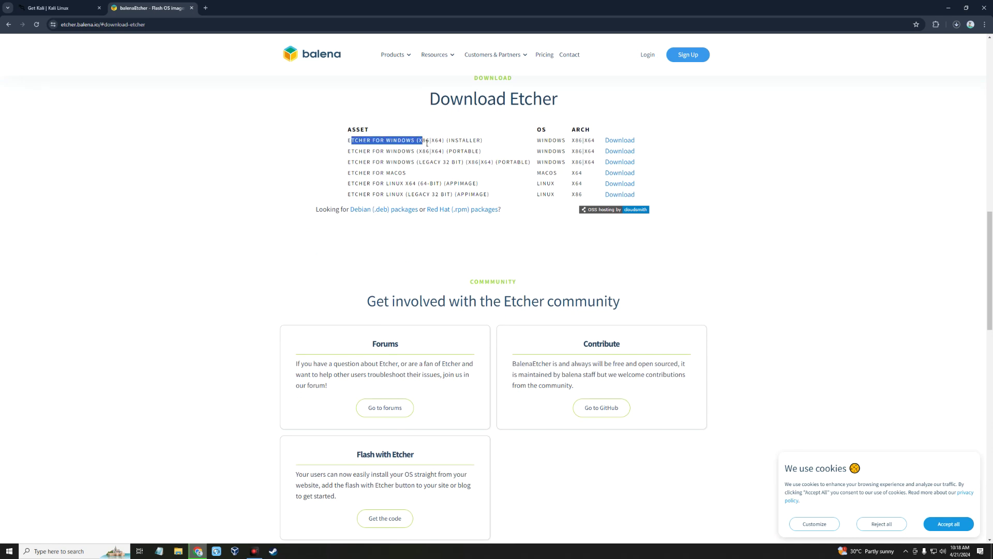
{"action": "left_click", "coordinate": [457, 142]}
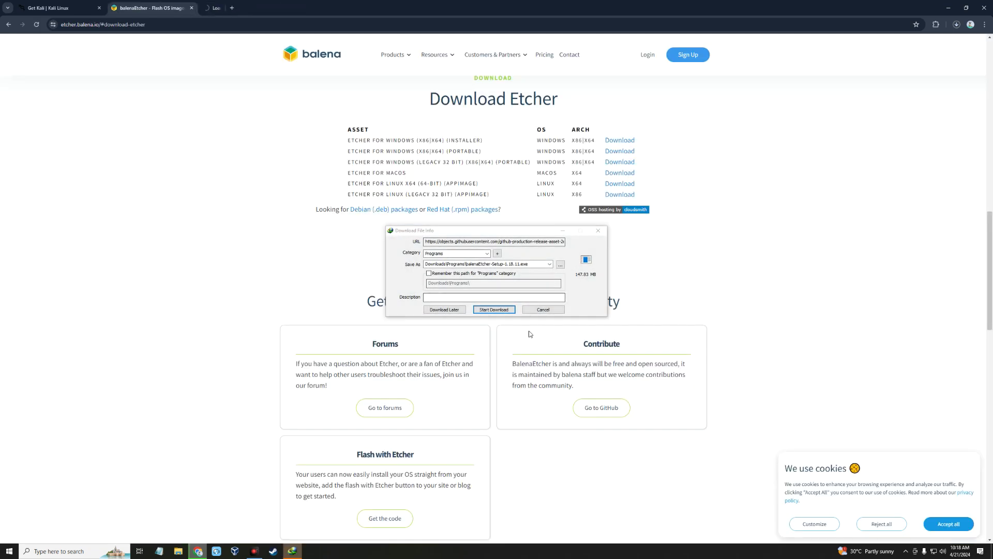
{"action": "left_click", "coordinate": [494, 309]}
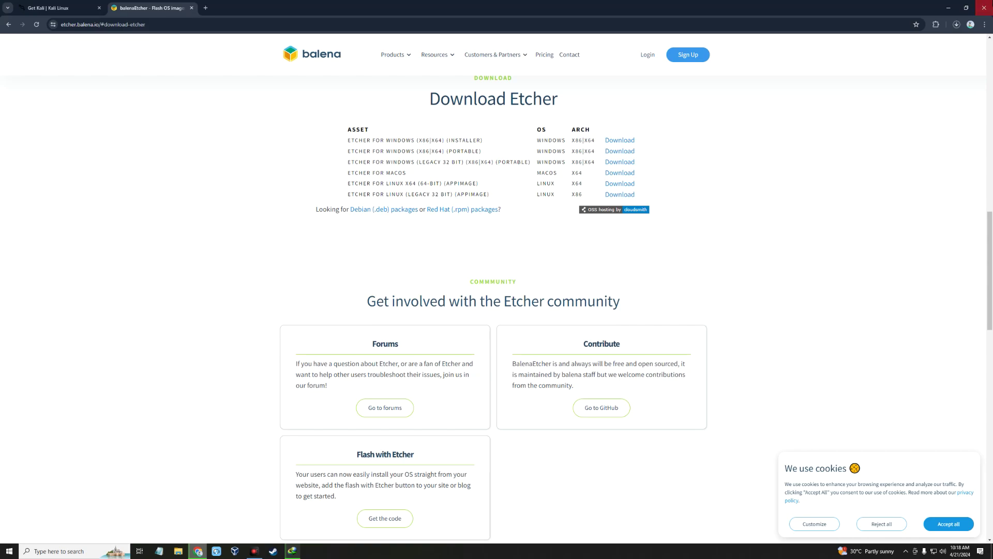
{"action": "left_click", "coordinate": [984, 8]}
{"action": "left_click", "coordinate": [178, 551]}
- Run balenaEtcher-Setup-1.18.11 from Downloads and agree to its licence to install it
{"action": "left_click", "coordinate": [203, 239]}
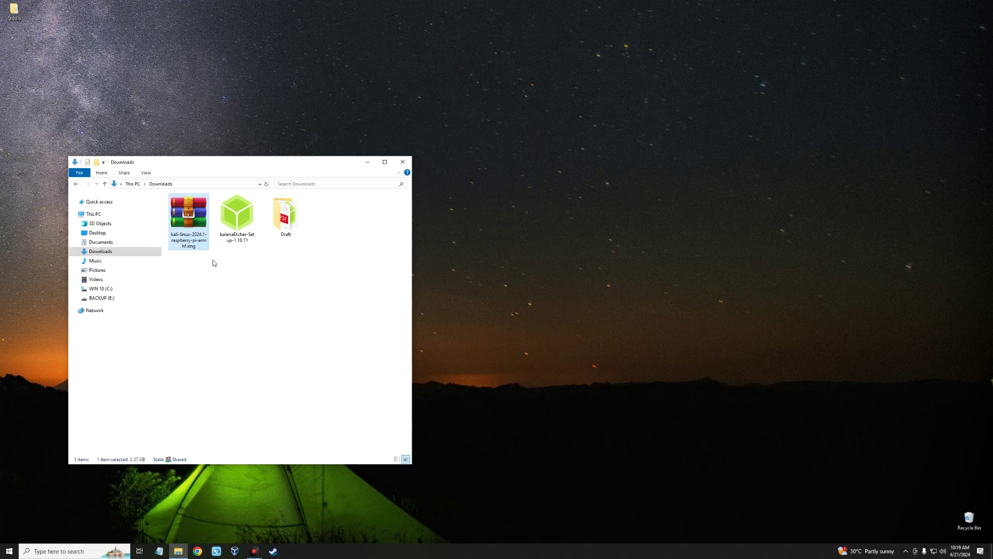
{"action": "left_click", "coordinate": [253, 219]}
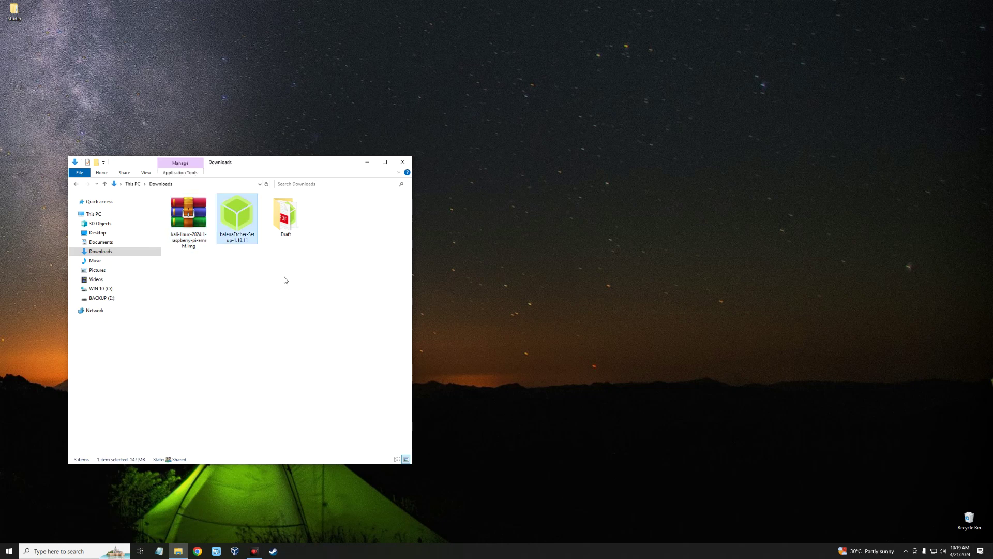
{"action": "double_click", "coordinate": [239, 218]}
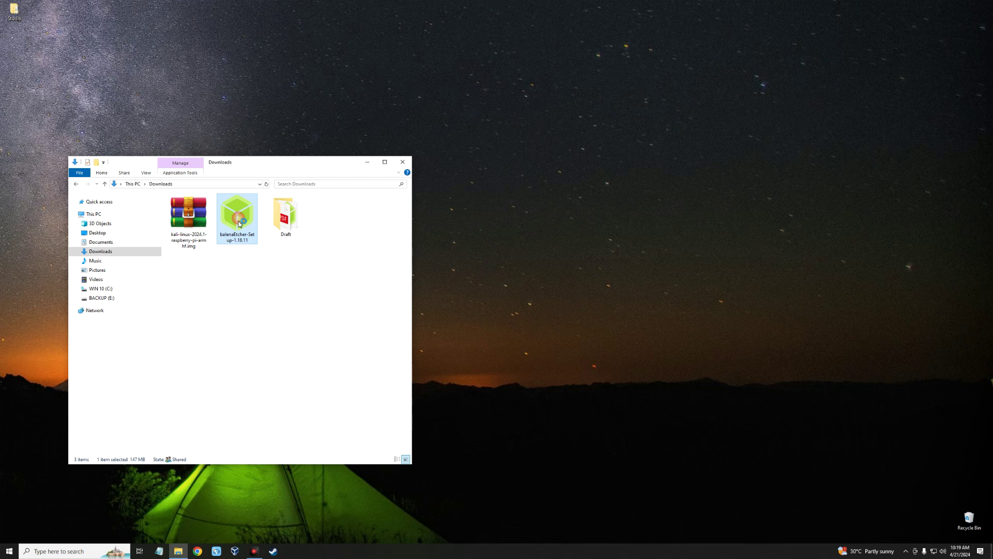
{"action": "left_click", "coordinate": [358, 166]}
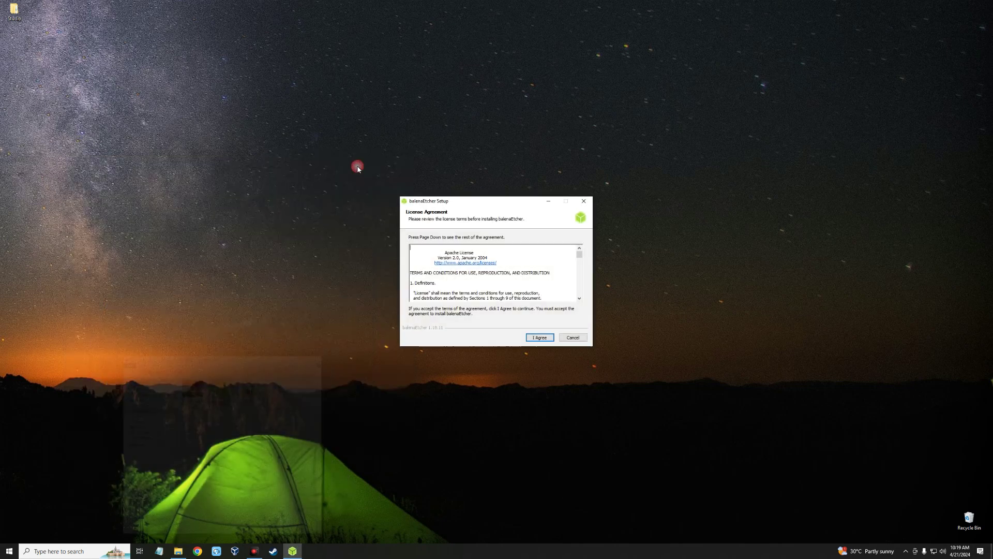
{"action": "left_click", "coordinate": [541, 337]}
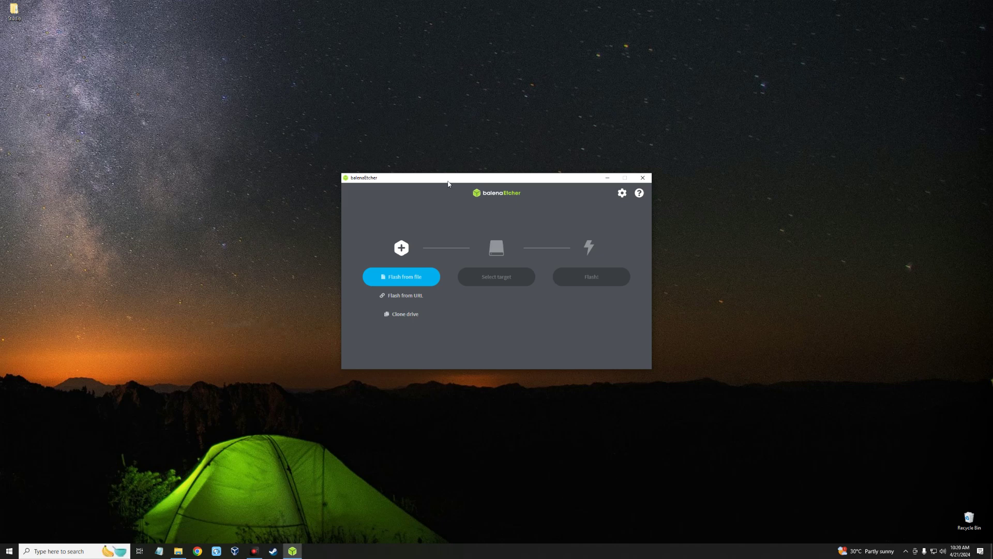
- Choose the Kali Raspberry Pi armhf image as source and the 15.6 GB USB drive as target
{"action": "left_click", "coordinate": [403, 279]}
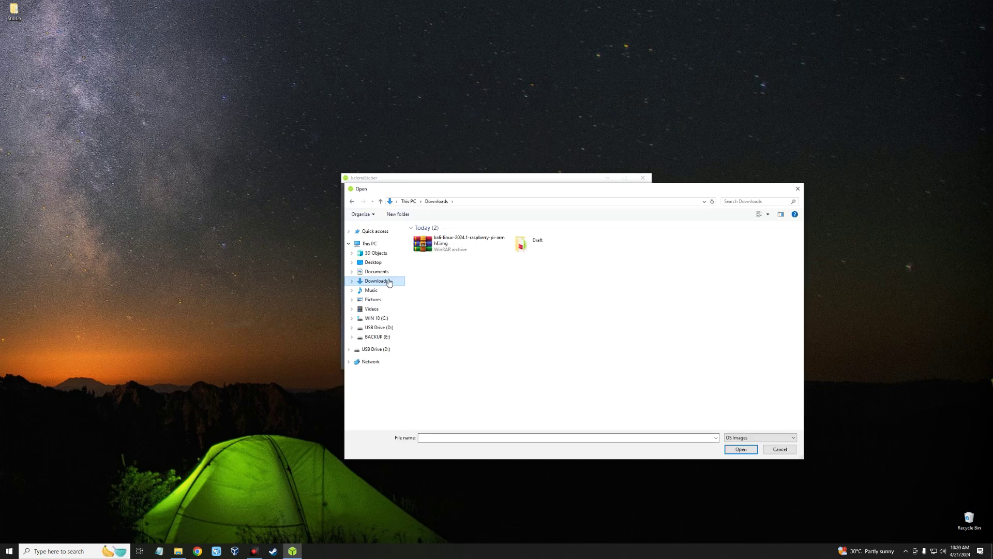
{"action": "left_click", "coordinate": [466, 245]}
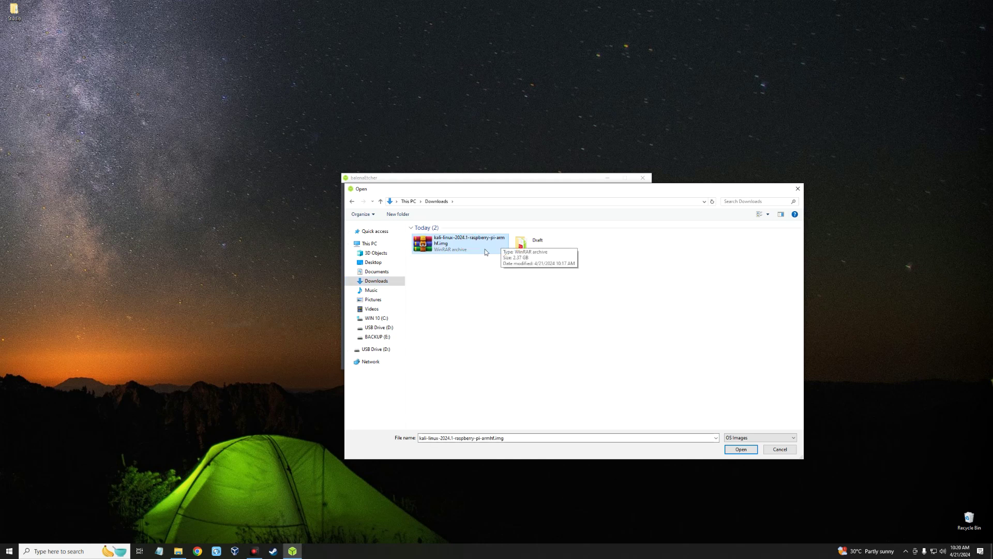
{"action": "left_click", "coordinate": [741, 449]}
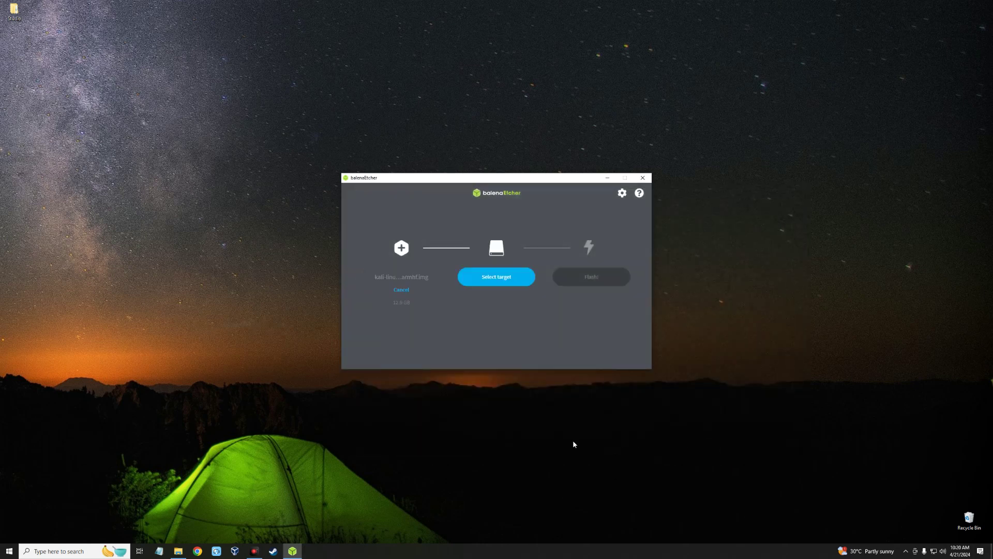
{"action": "left_click", "coordinate": [494, 277]}
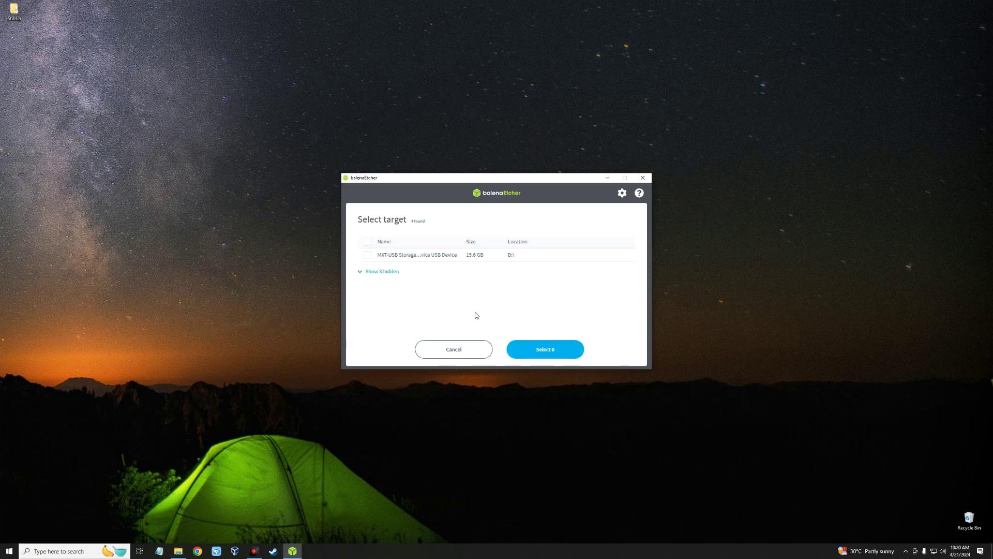
{"action": "left_click", "coordinate": [367, 255]}
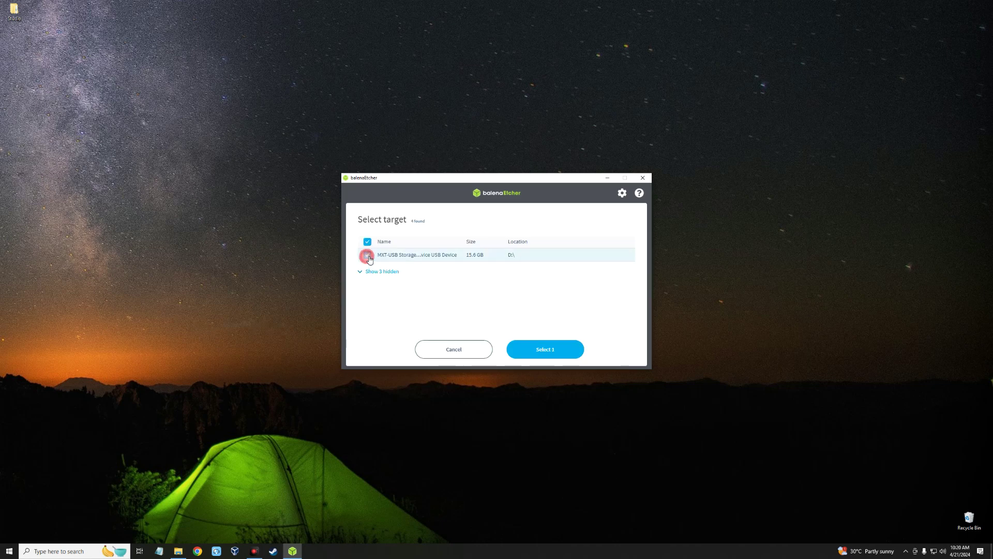
{"action": "left_click", "coordinate": [533, 347]}
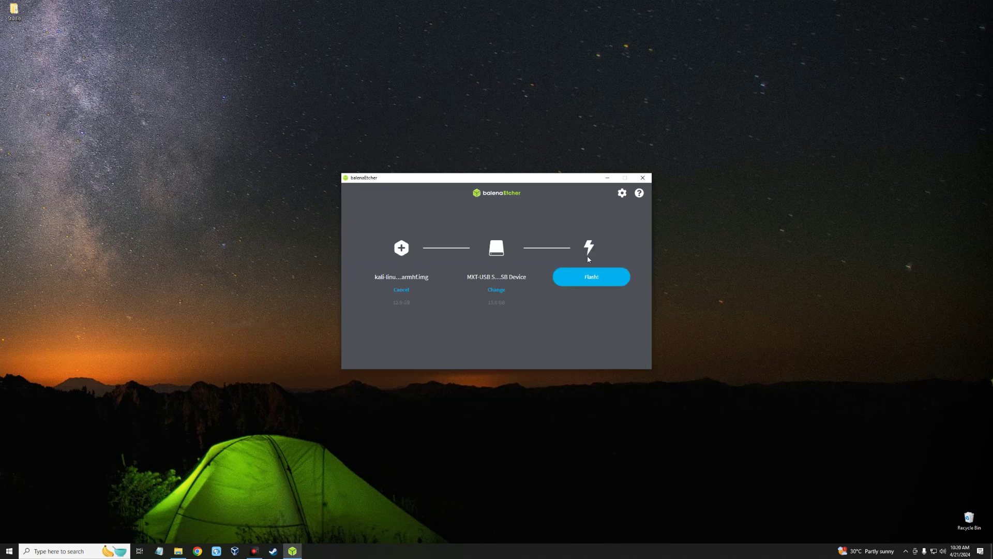
- Flash the image, dismiss the Windows format prompt, and close Etcher
{"action": "left_click", "coordinate": [590, 275]}
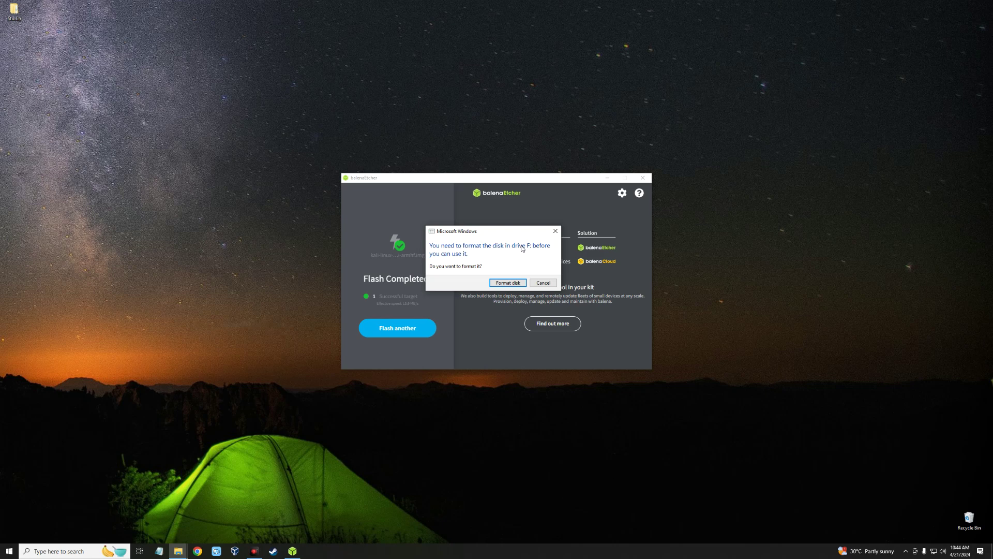
{"action": "left_click", "coordinate": [556, 231]}
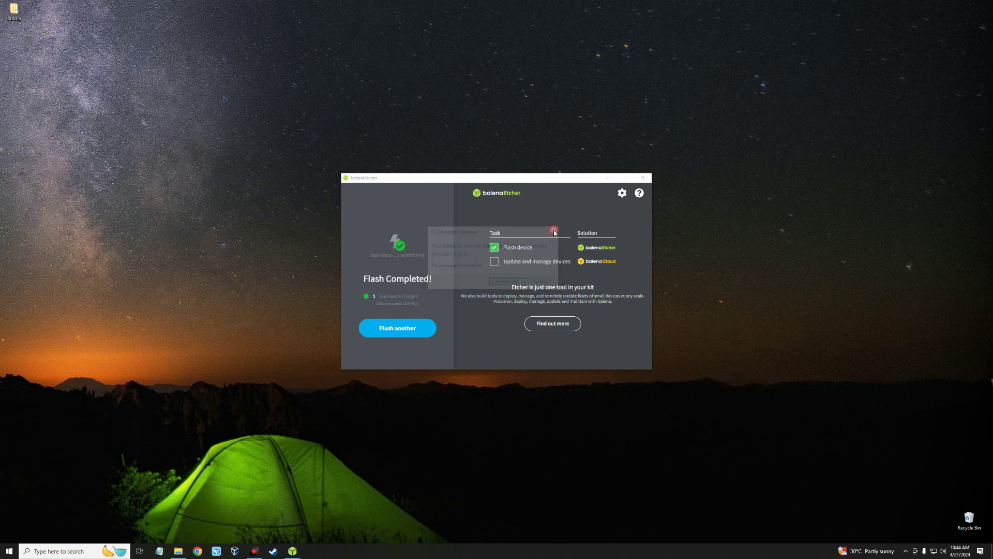
{"action": "left_click", "coordinate": [643, 178]}
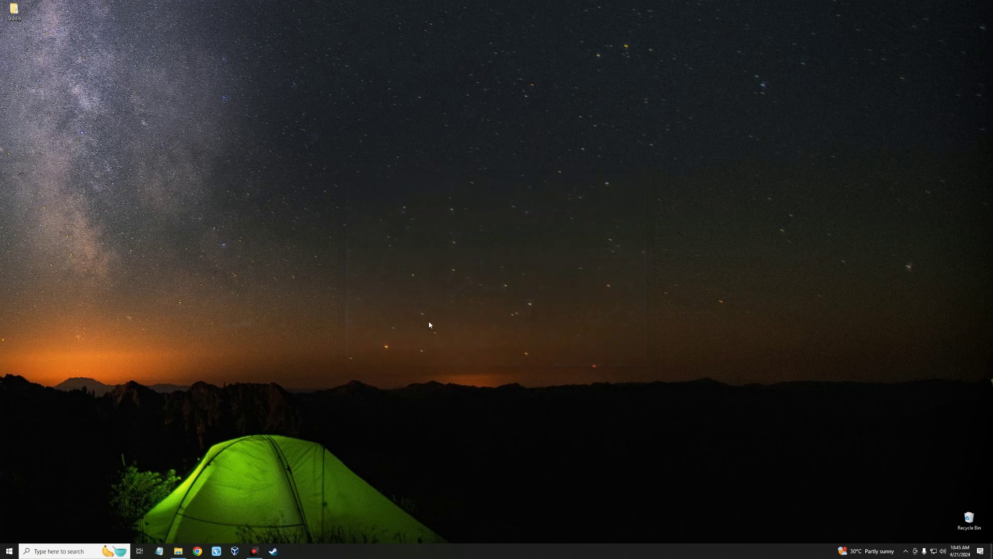
{"action": "key", "text": "alt+Tab"}
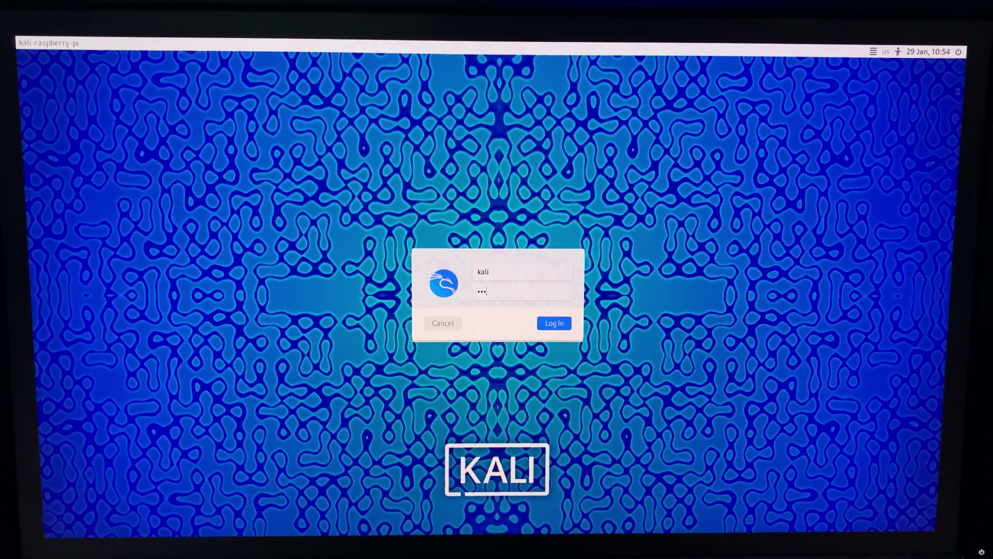
- Log in to Kali and let Bluetooth turn on automatically
{"action": "key", "text": "Return"}
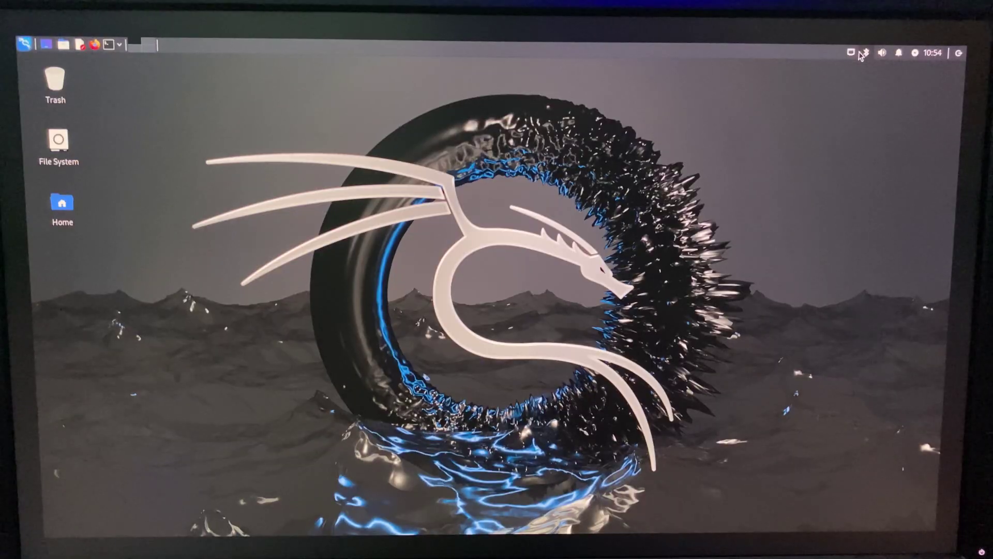
{"action": "left_click", "coordinate": [872, 49]}
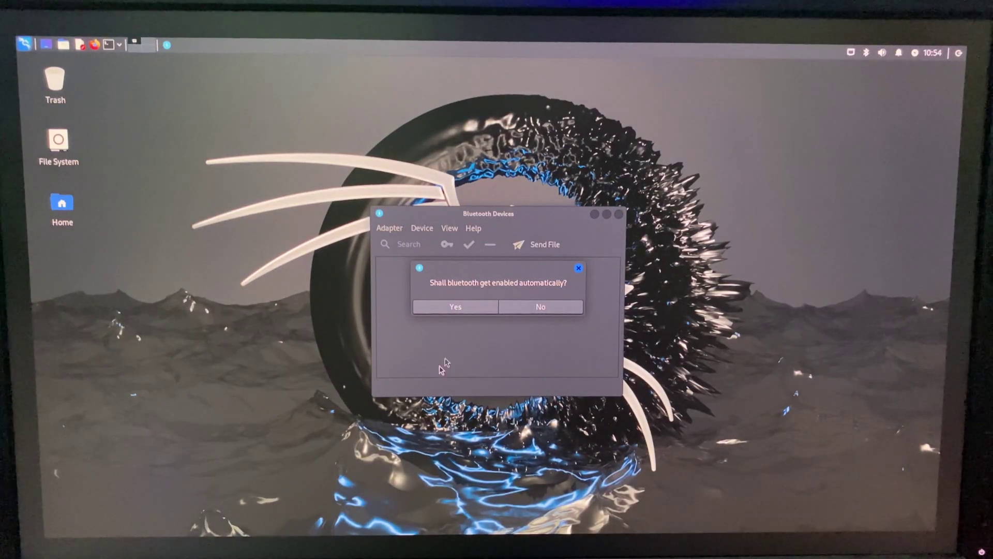
{"action": "left_click", "coordinate": [458, 310]}
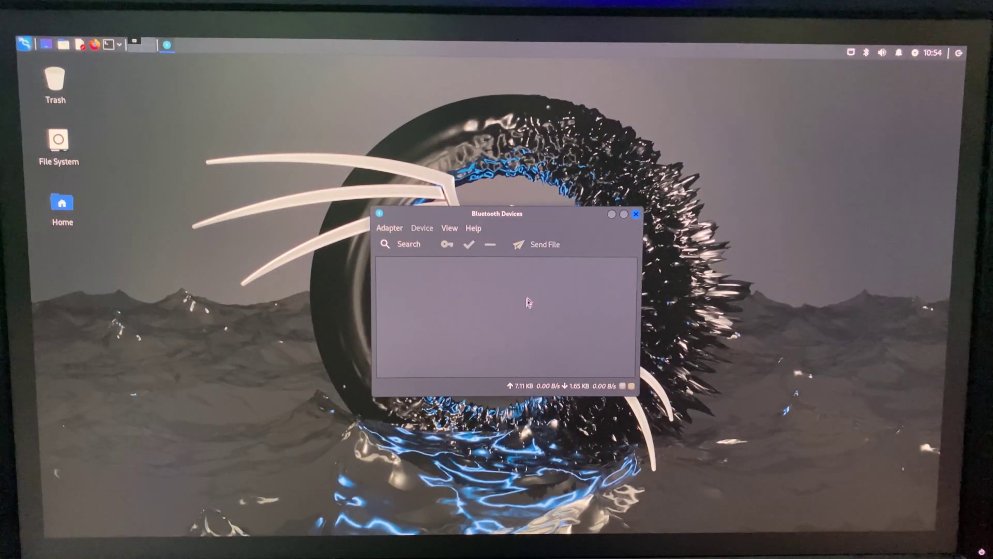
{"action": "left_click", "coordinate": [637, 215]}
- Connect to the MTN5G 2.4Ghz ET Wi-Fi network and browse File System in Thunar
{"action": "left_click", "coordinate": [851, 52]}
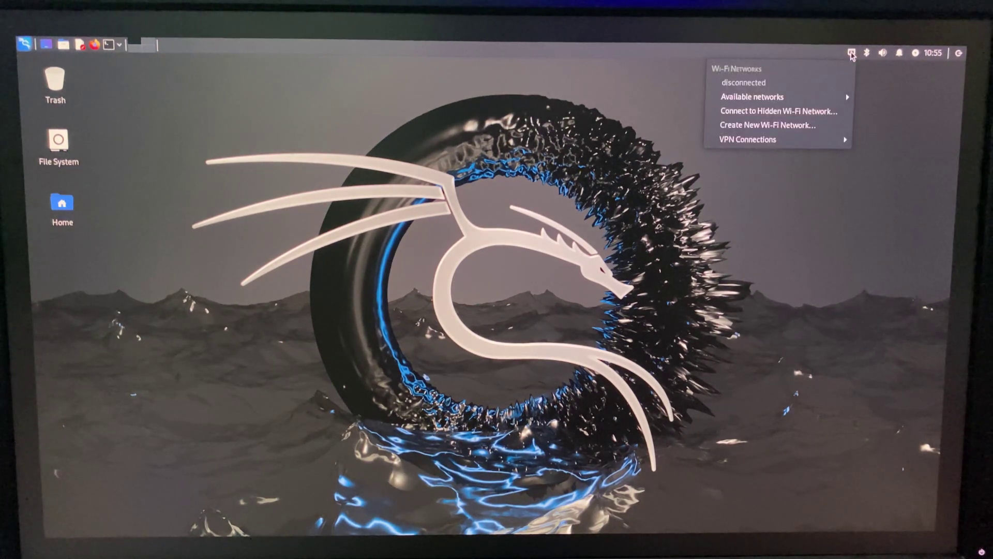
{"action": "mouse_move", "coordinate": [812, 98]}
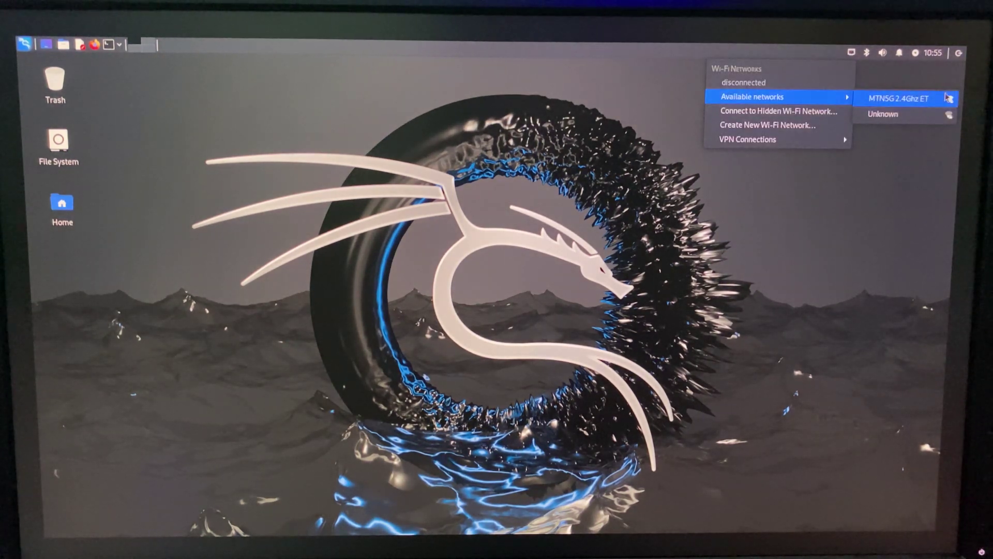
{"action": "left_click", "coordinate": [898, 98]}
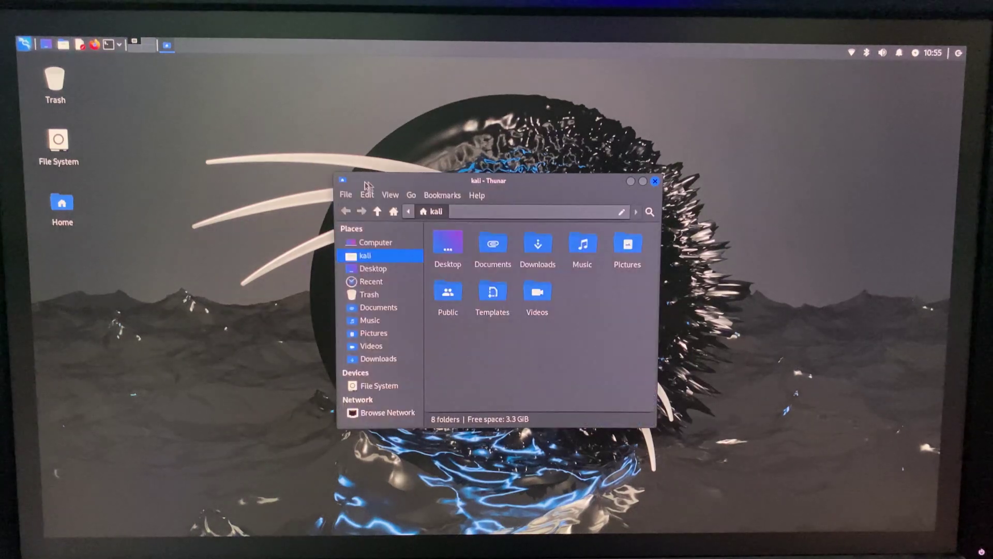
{"action": "left_click", "coordinate": [380, 385]}
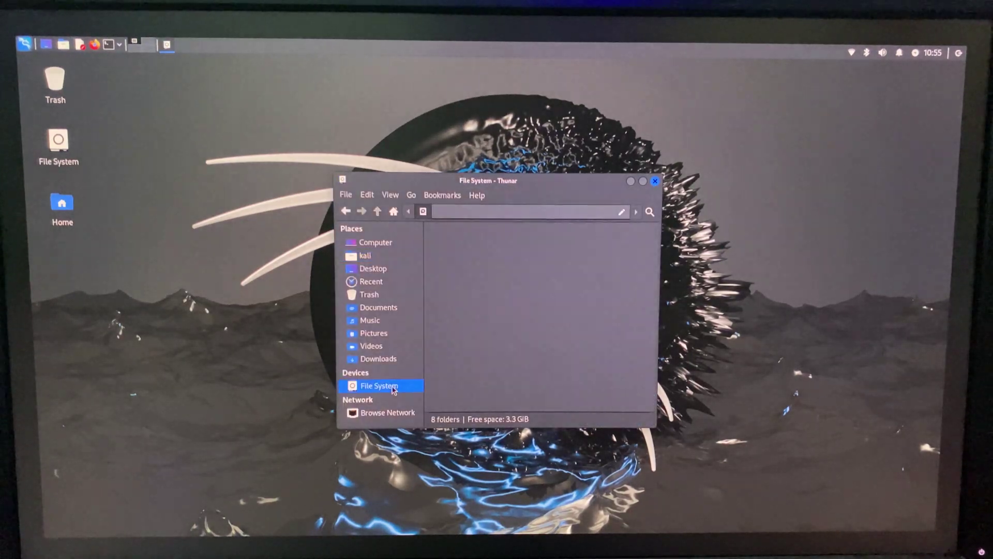